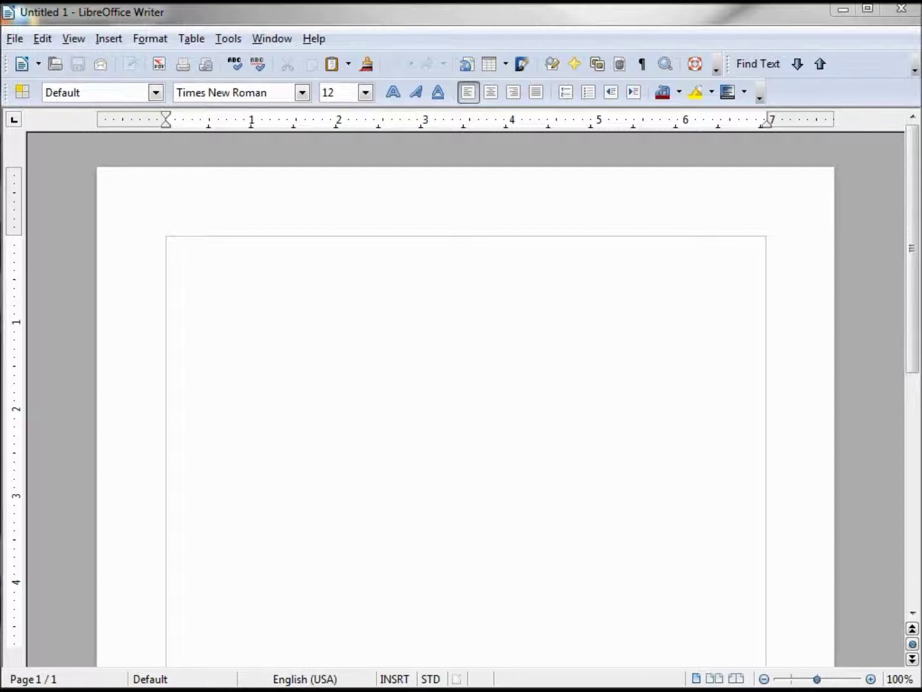
# Open the Default page style settings showing Letter paper size and 0.79" margins.
pyautogui.press('Return')
pyautogui.click(139, 43)
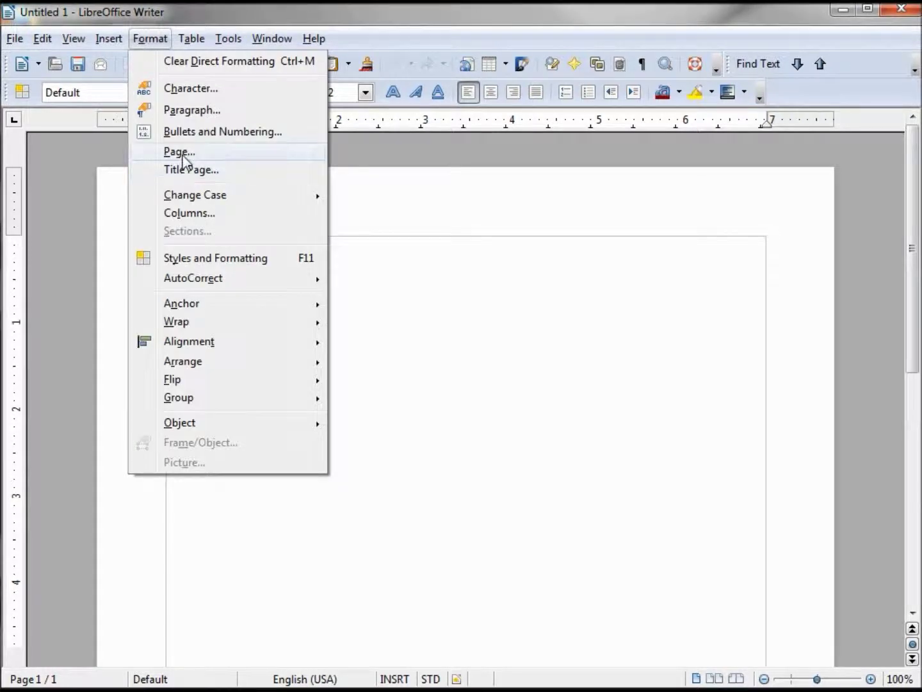
pyautogui.click(175, 153)
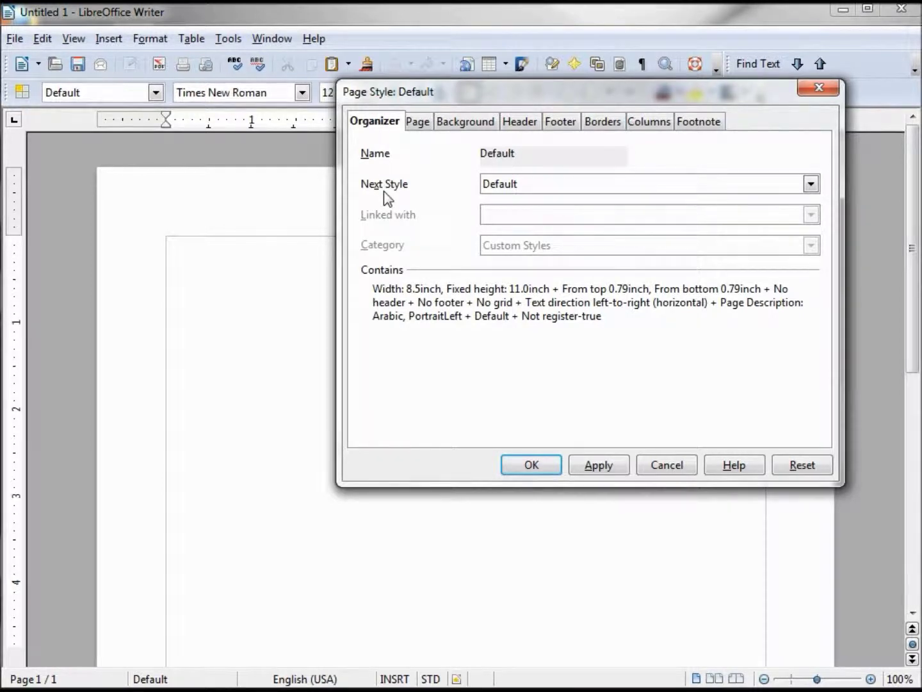
pyautogui.click(416, 121)
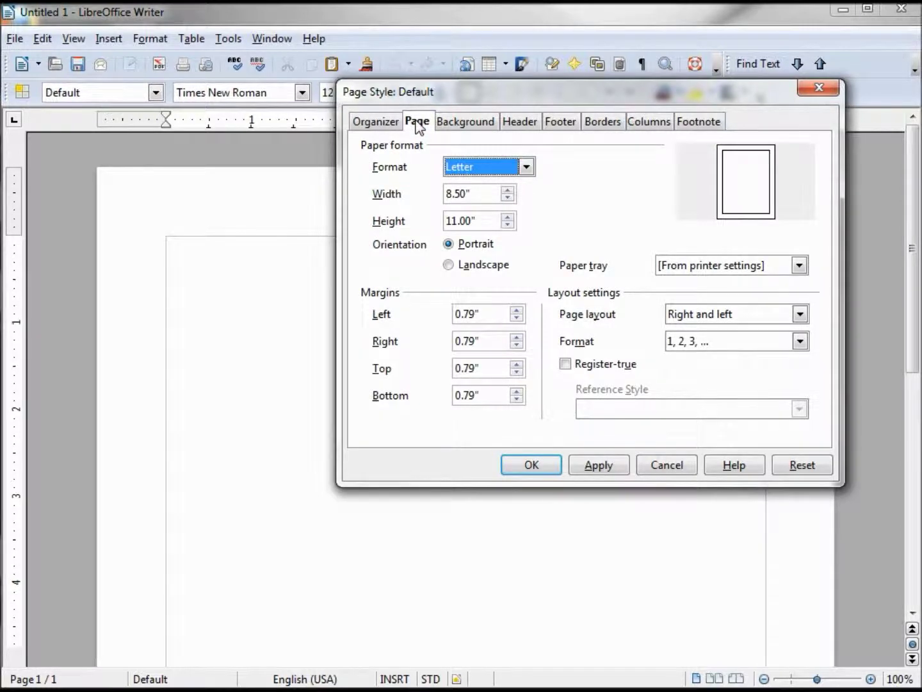
# Look over the Default page style's background and header settings.
pyautogui.click(477, 123)
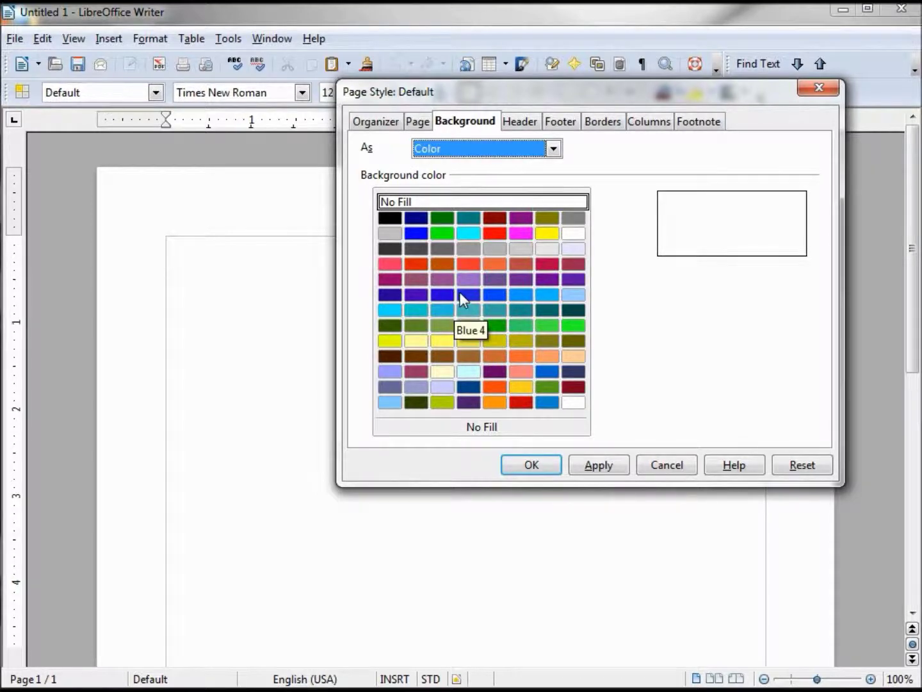
pyautogui.click(515, 122)
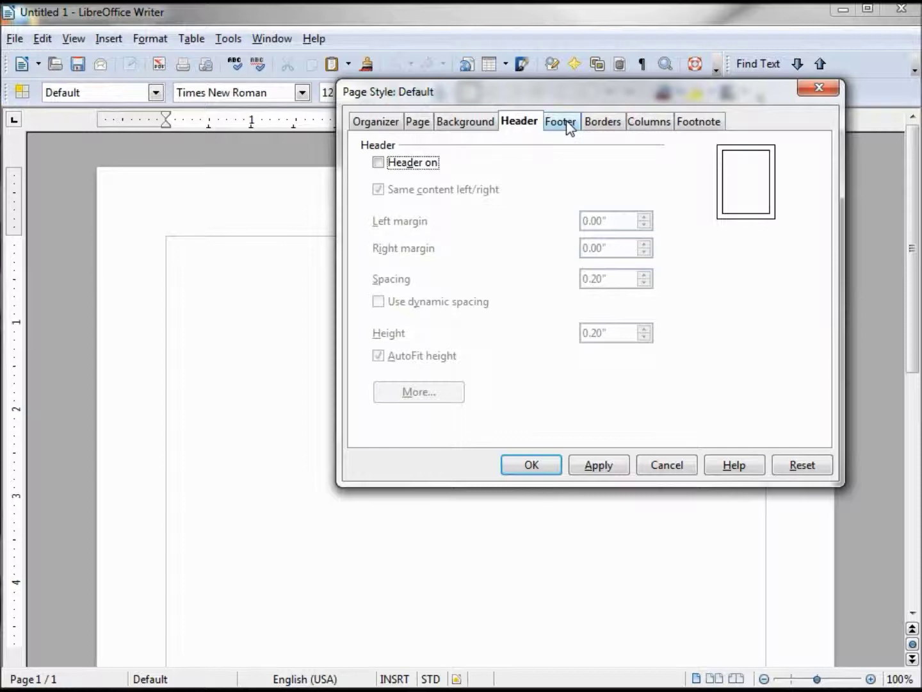
# Turn on the page header, set its left margin to 0.82", and open its border/background options.
pyautogui.click(377, 164)
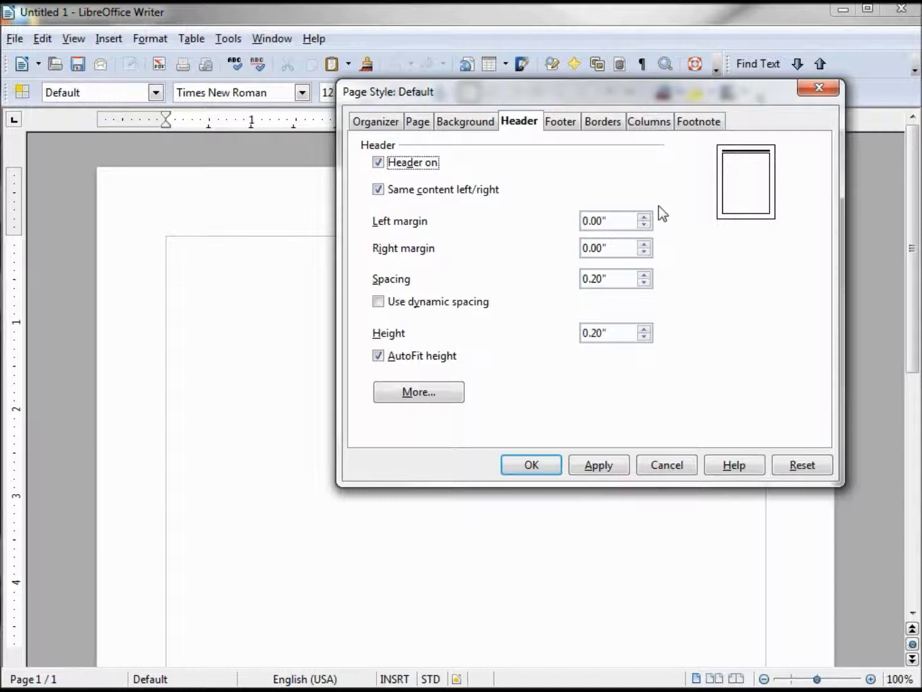
pyautogui.click(644, 217)
pyautogui.moveTo(644, 218); pyautogui.dragTo(645, 218)
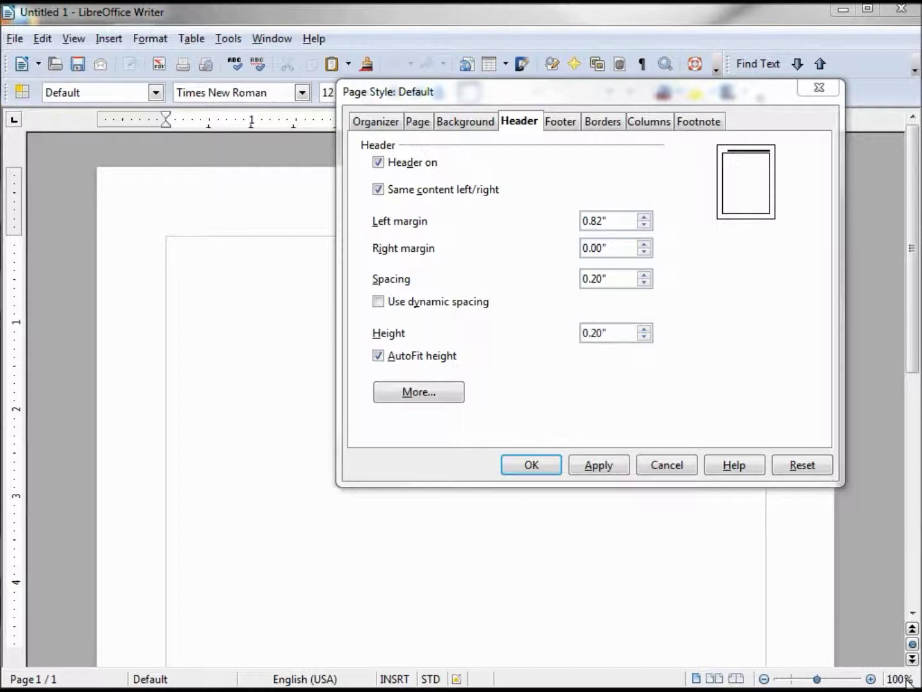
pyautogui.click(420, 392)
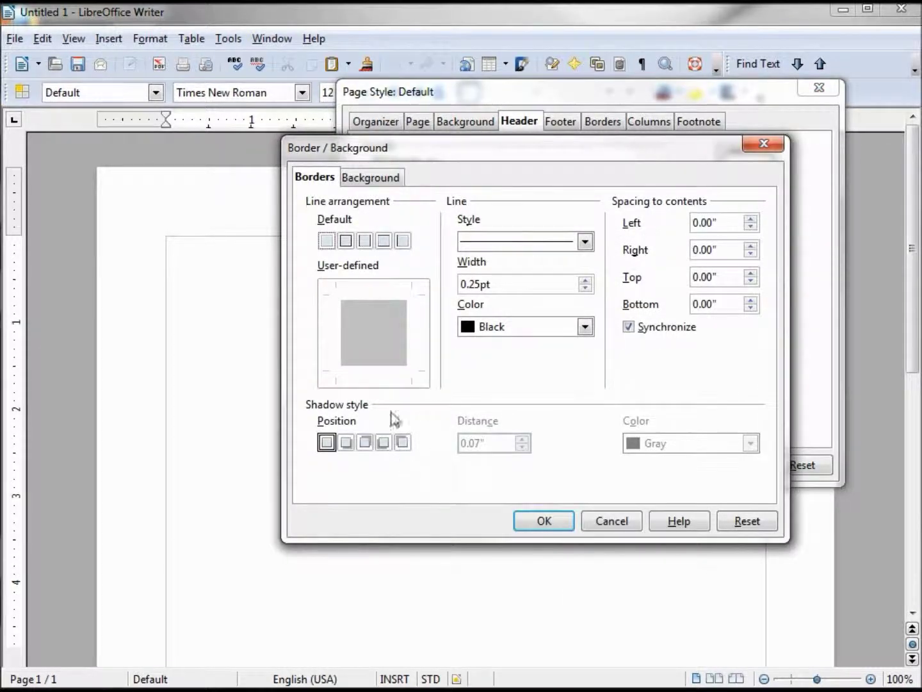
# Review the header's Background and Borders options, then cancel without changes.
pyautogui.click(374, 182)
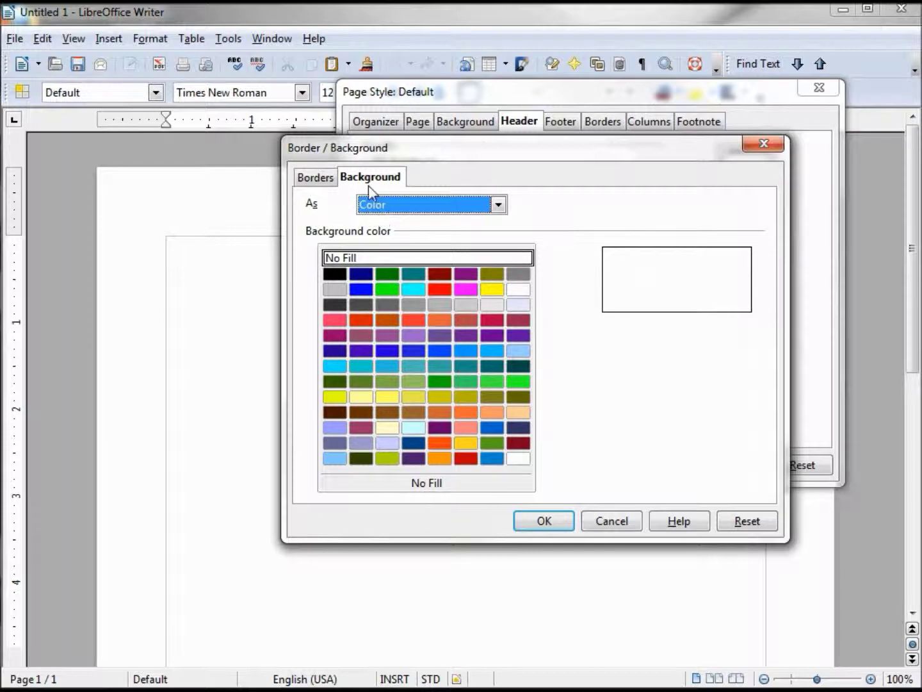
pyautogui.click(313, 180)
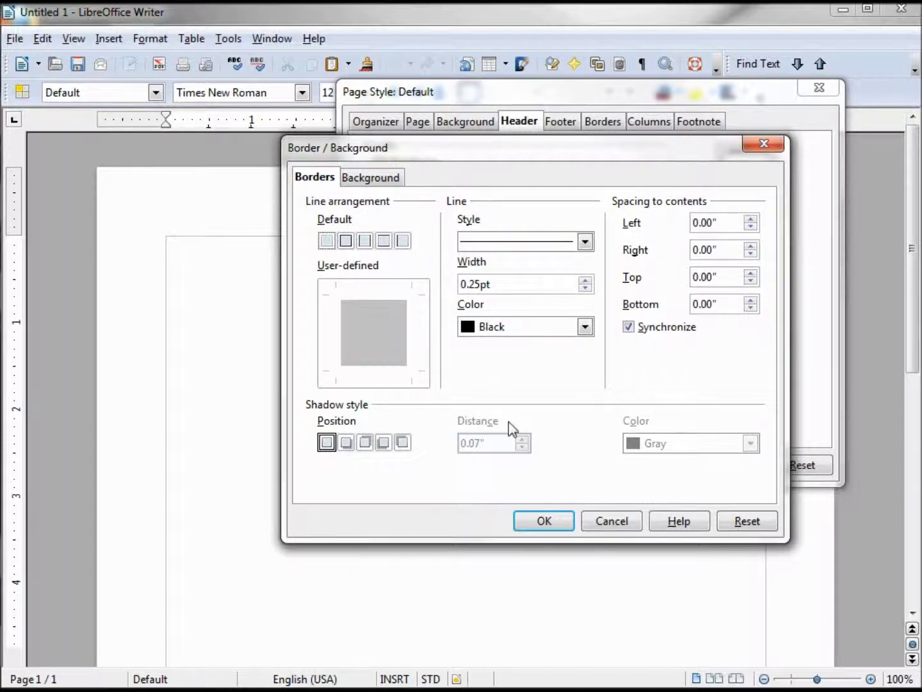
pyautogui.click(608, 529)
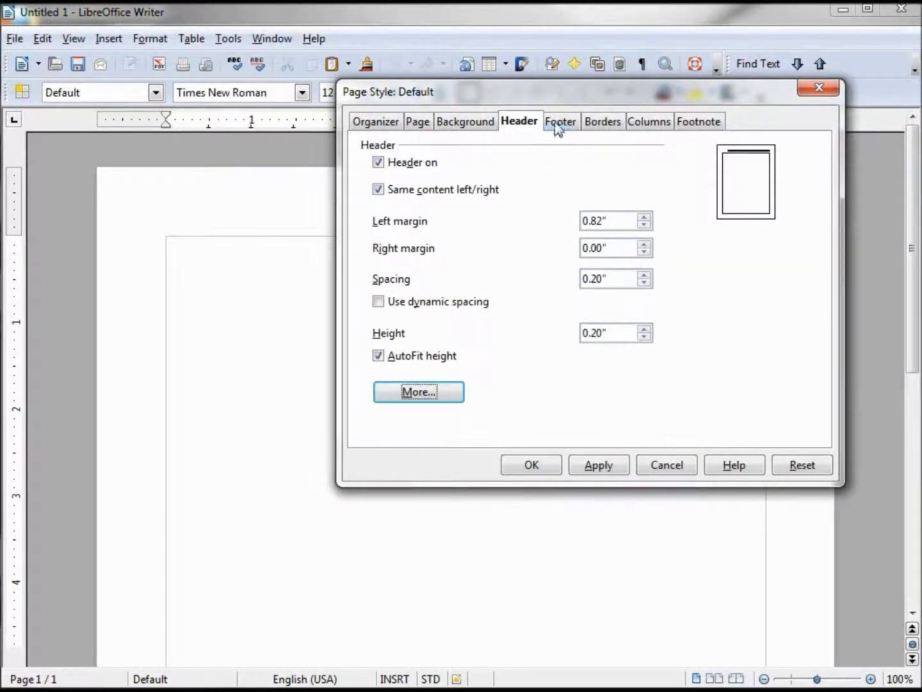
# Look through the page footer and border settings, ending on the single-column Columns settings.
pyautogui.click(566, 125)
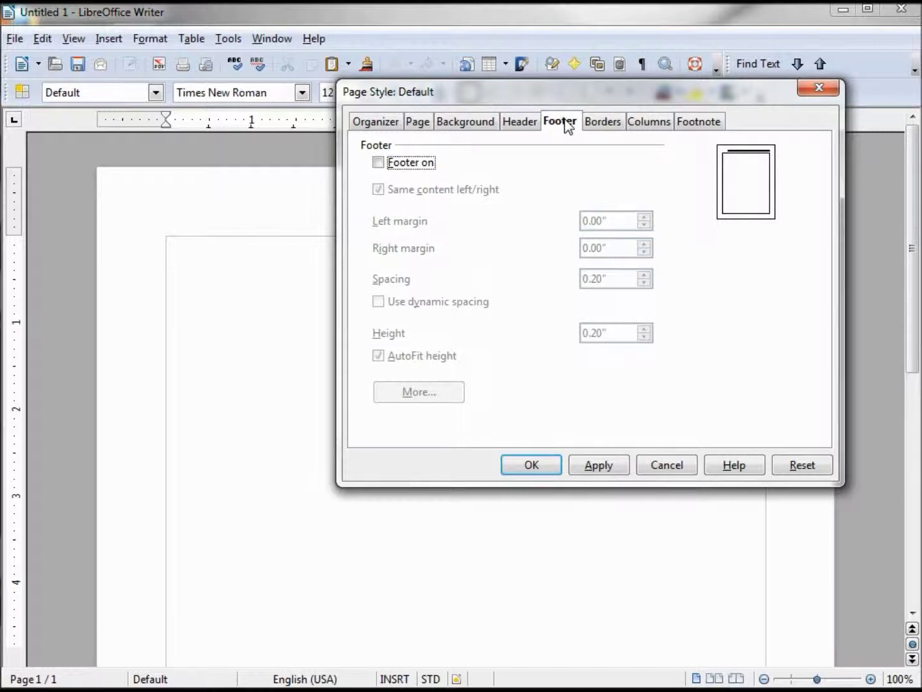
pyautogui.click(596, 125)
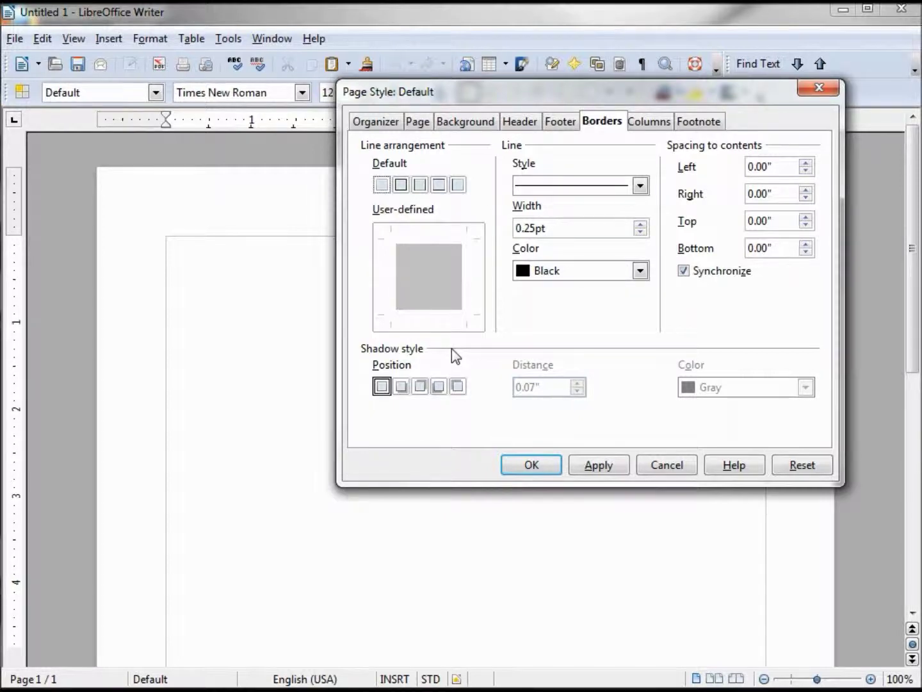
pyautogui.click(649, 122)
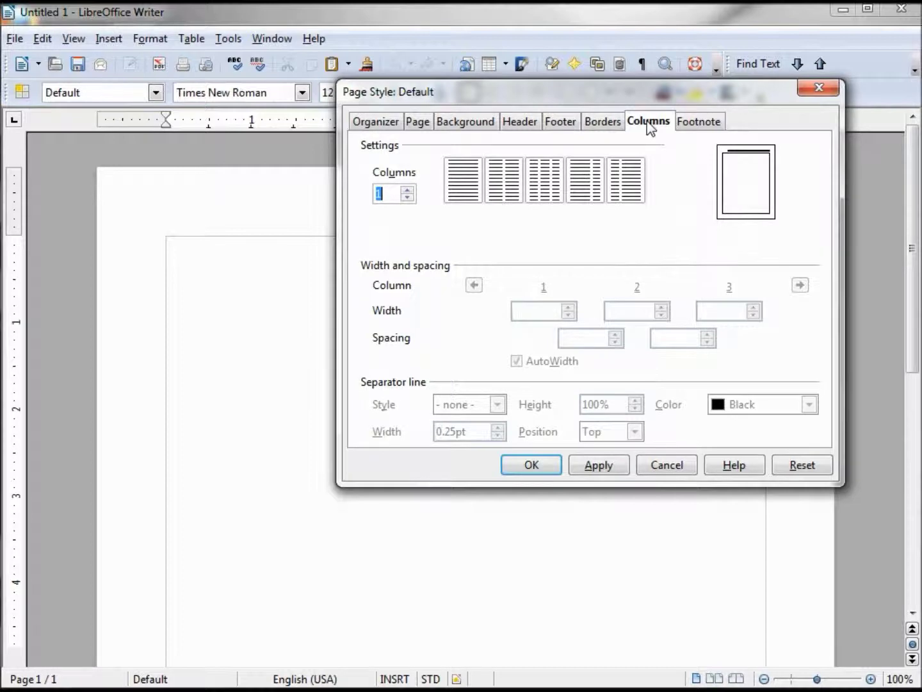
# Check the footnote area settings, then cancel the Page Style dialog without applying anything.
pyautogui.click(717, 127)
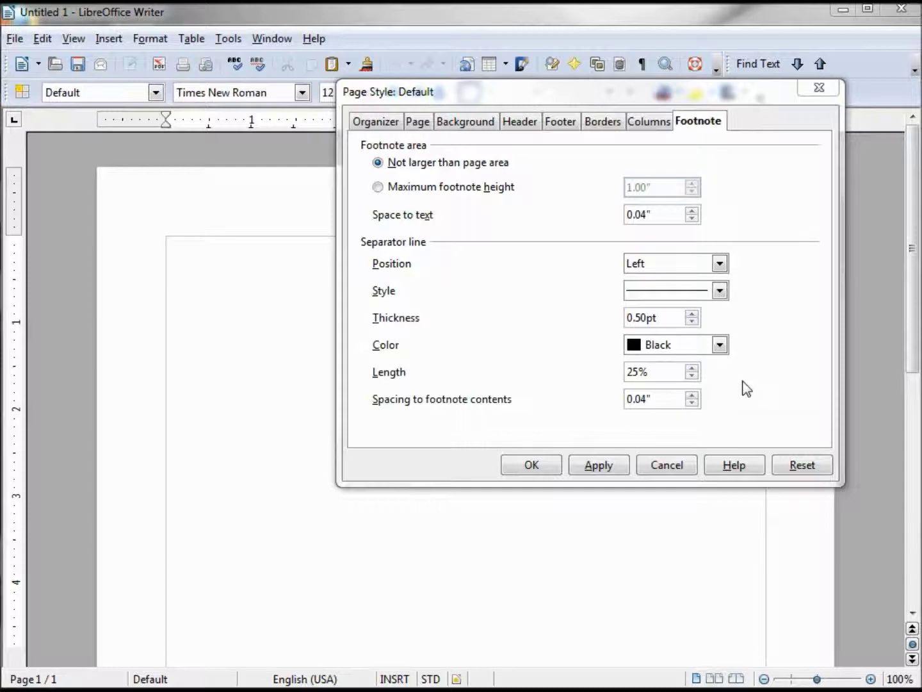
pyautogui.click(667, 464)
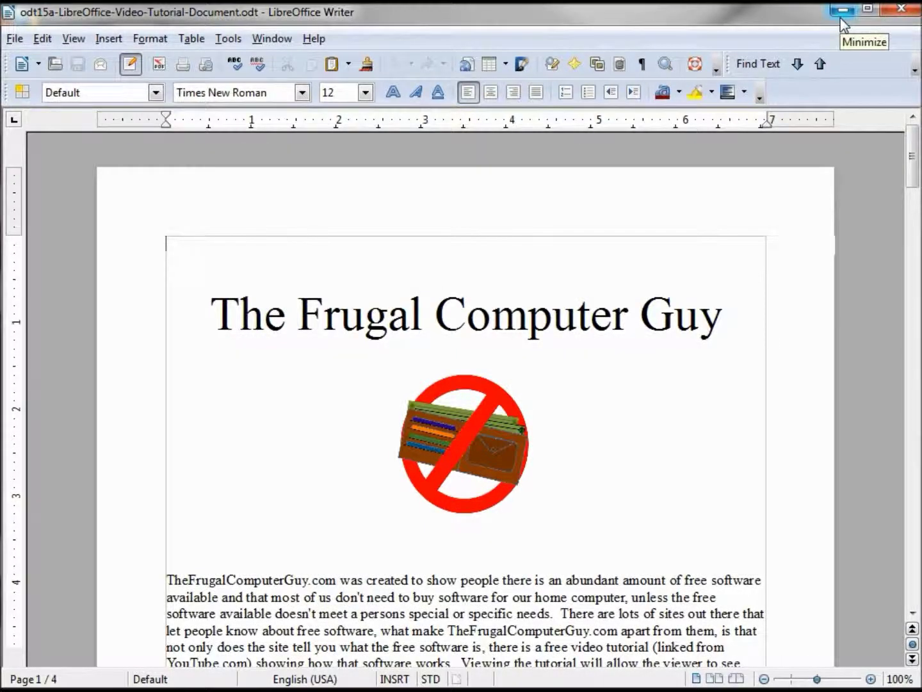
pyautogui.click(229, 42)
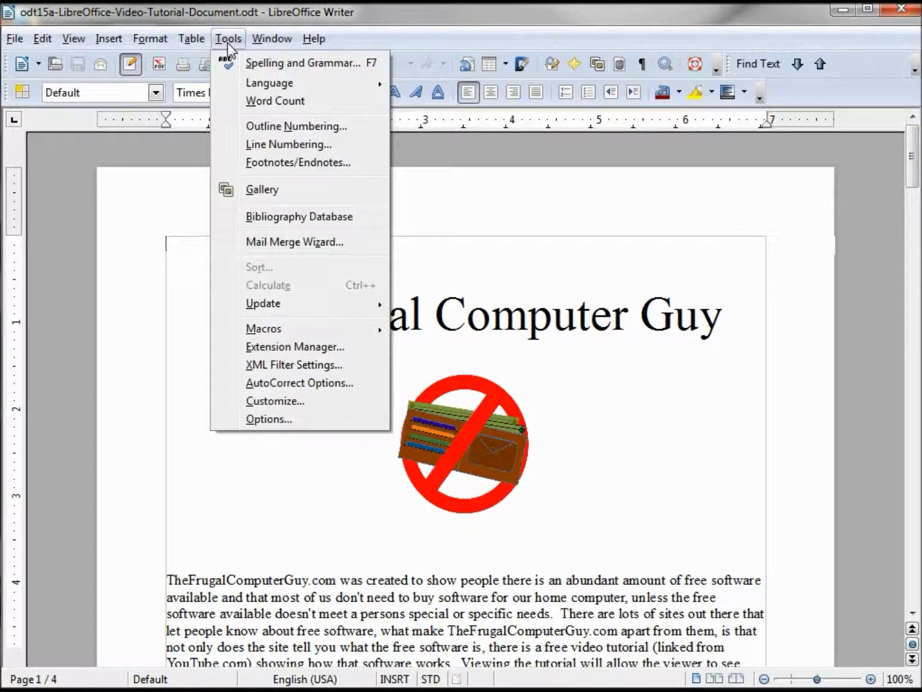
pyautogui.click(278, 102)
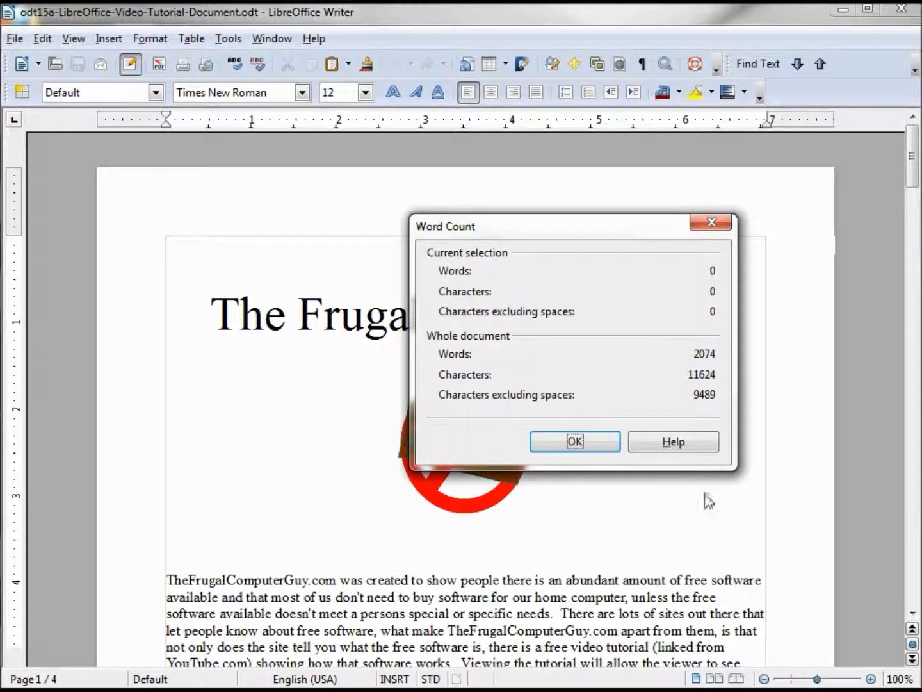
pyautogui.click(567, 441)
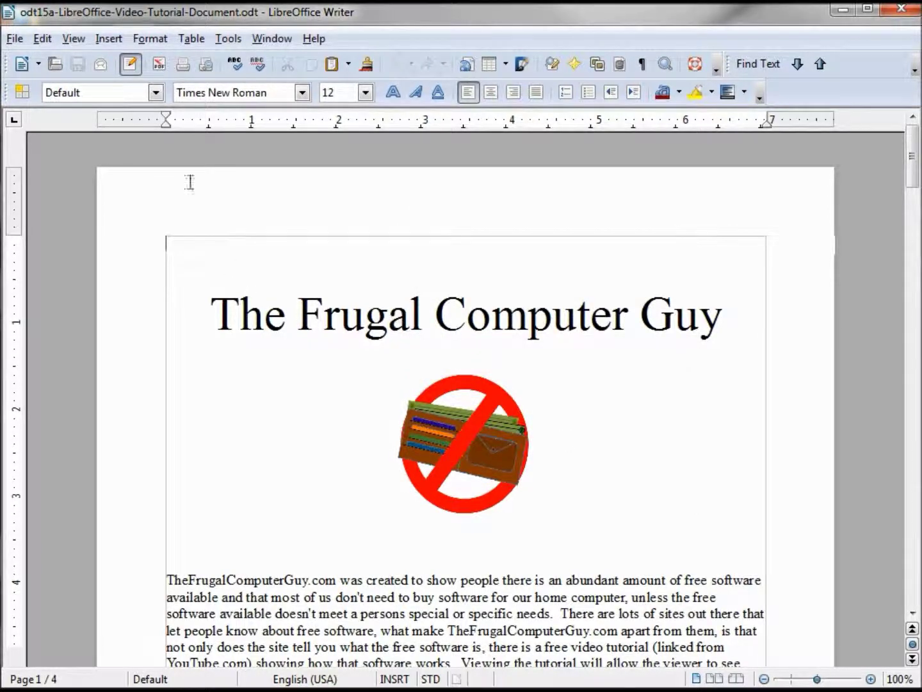
pyautogui.click(228, 39)
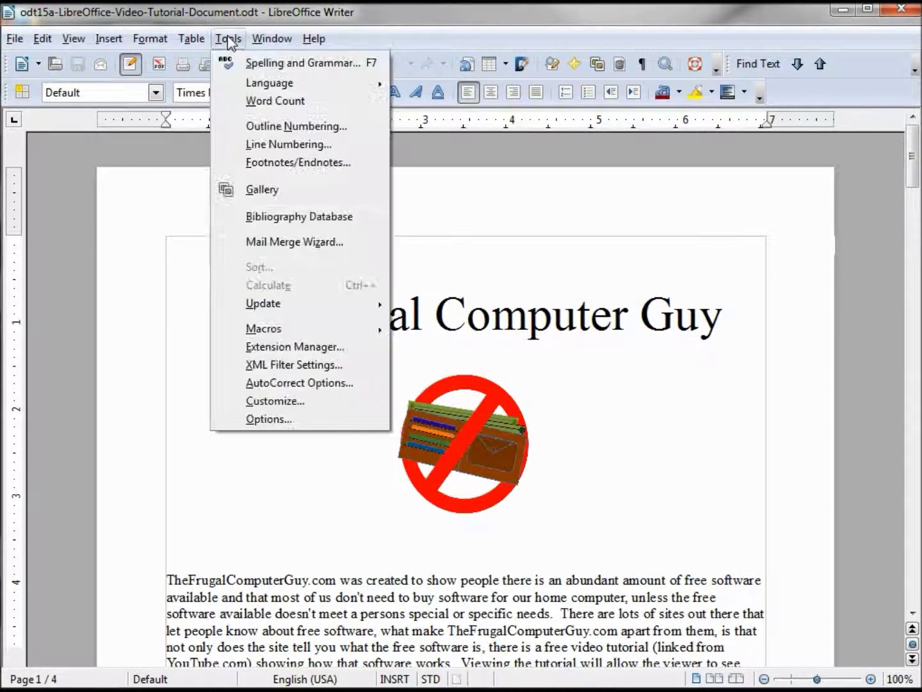
# Turn on line numbering with an interval of 5 lines.
pyautogui.click(292, 144)
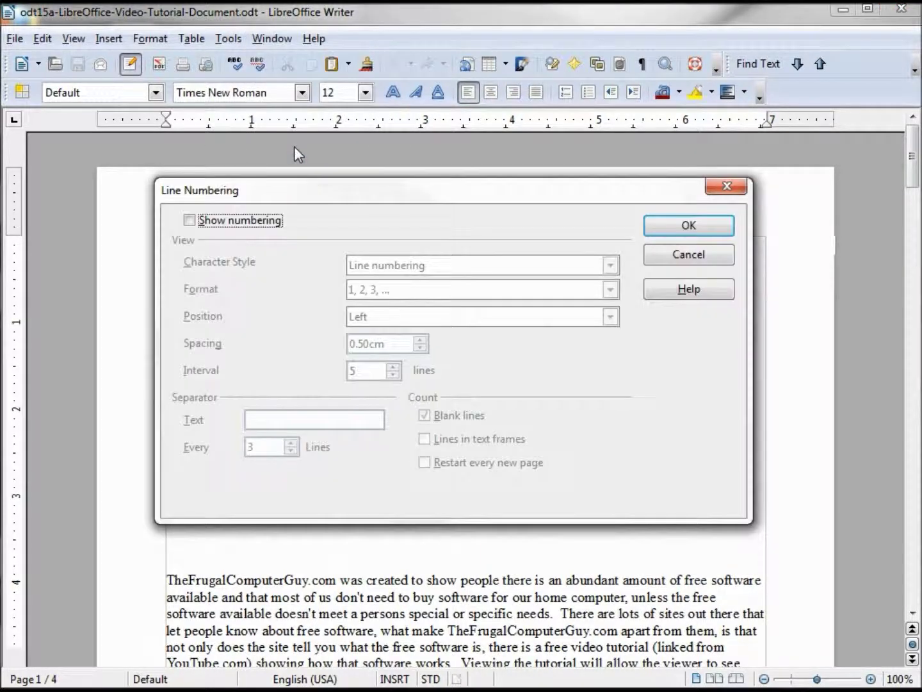
pyautogui.click(189, 221)
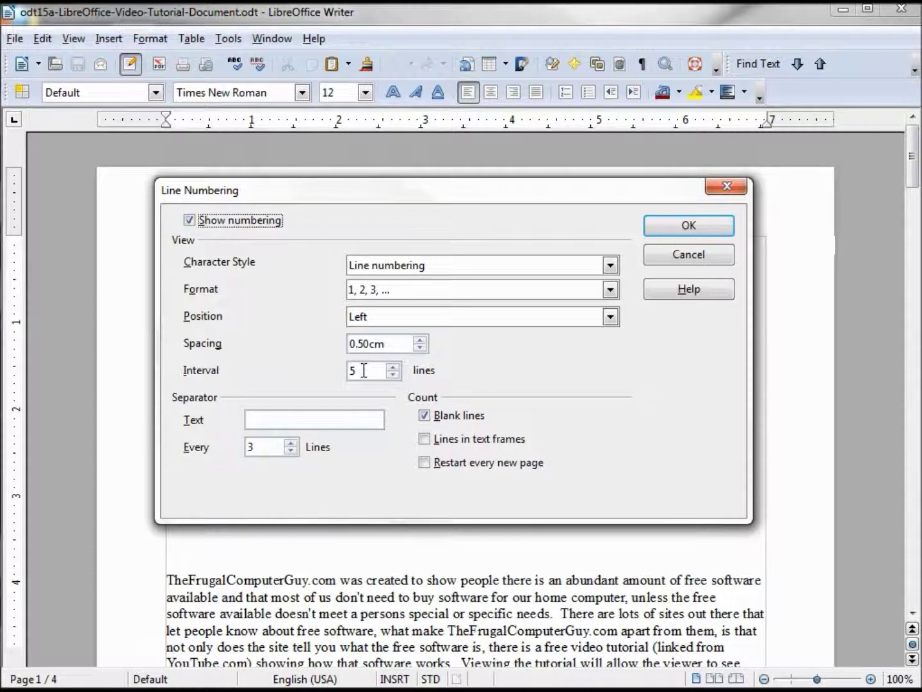
pyautogui.click(702, 227)
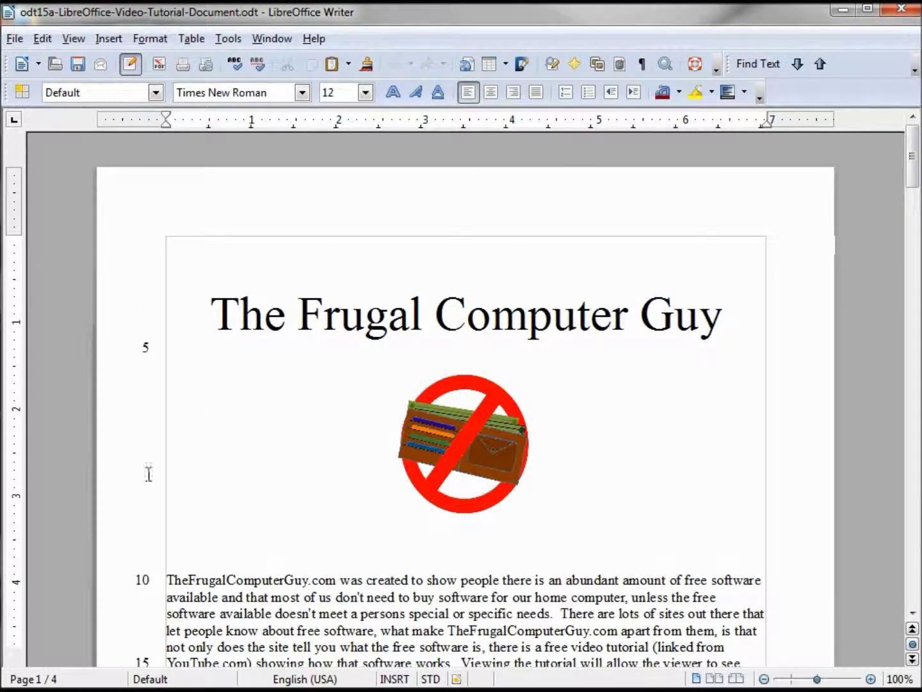
# Scroll through the document to confirm numbering continues, reaching 40 to 60 on the next page.
pyautogui.scroll(-3, 141, 579)
pyautogui.scroll(-3, 142, 578)
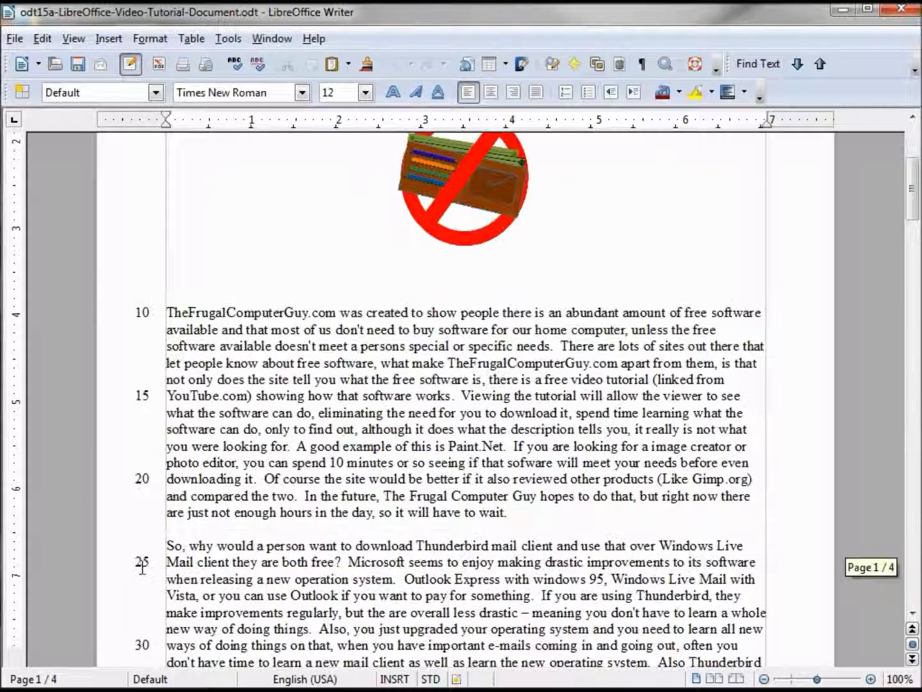
pyautogui.scroll(-9, 192, 488)
pyautogui.scroll(14, 193, 491)
pyautogui.scroll(-1, 192, 491)
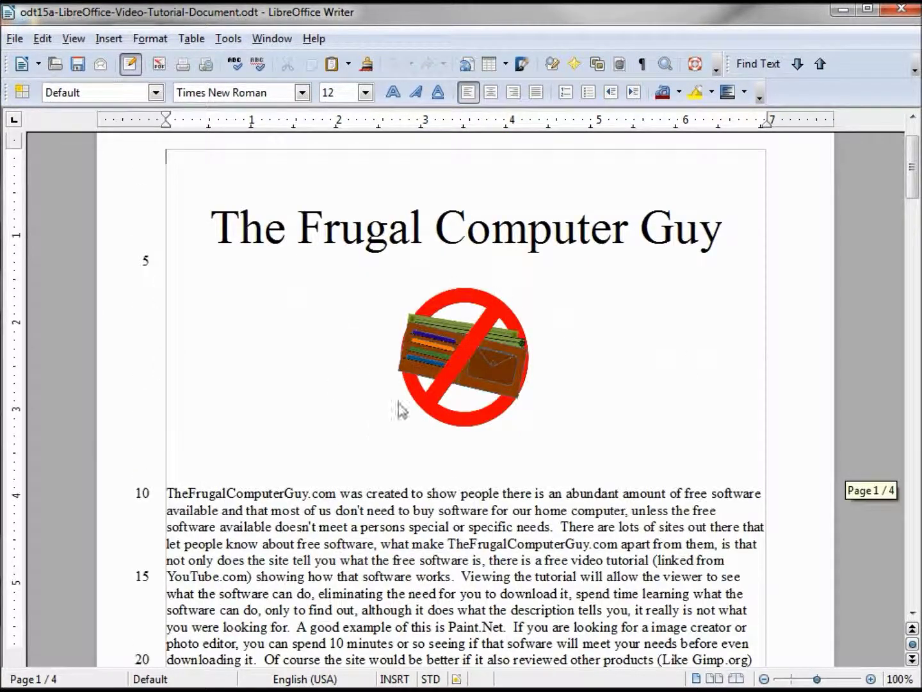
pyautogui.scroll(-13, 369, 411)
pyautogui.scroll(-8, 369, 412)
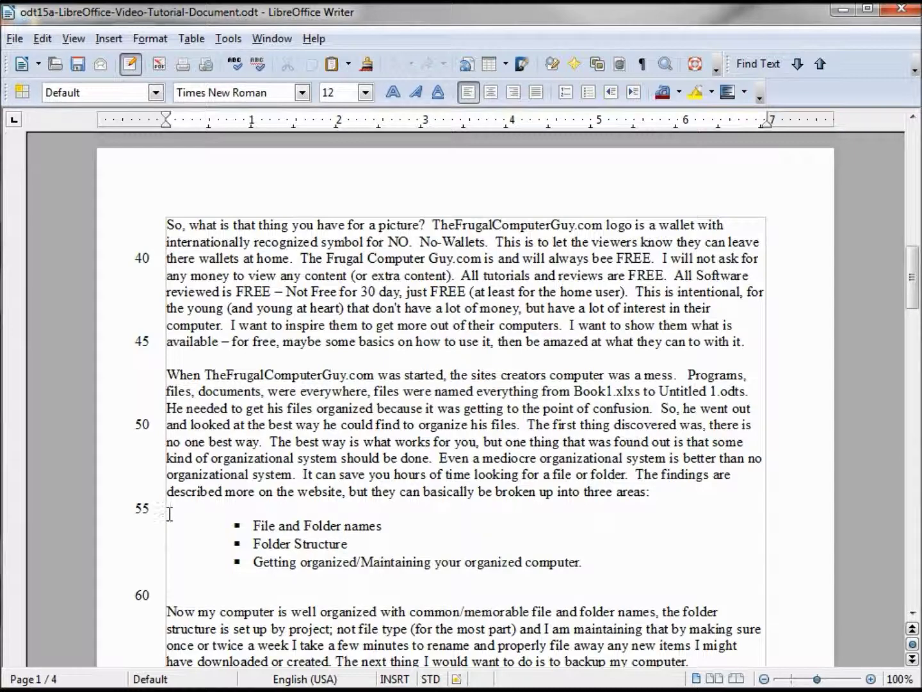
pyautogui.click(229, 40)
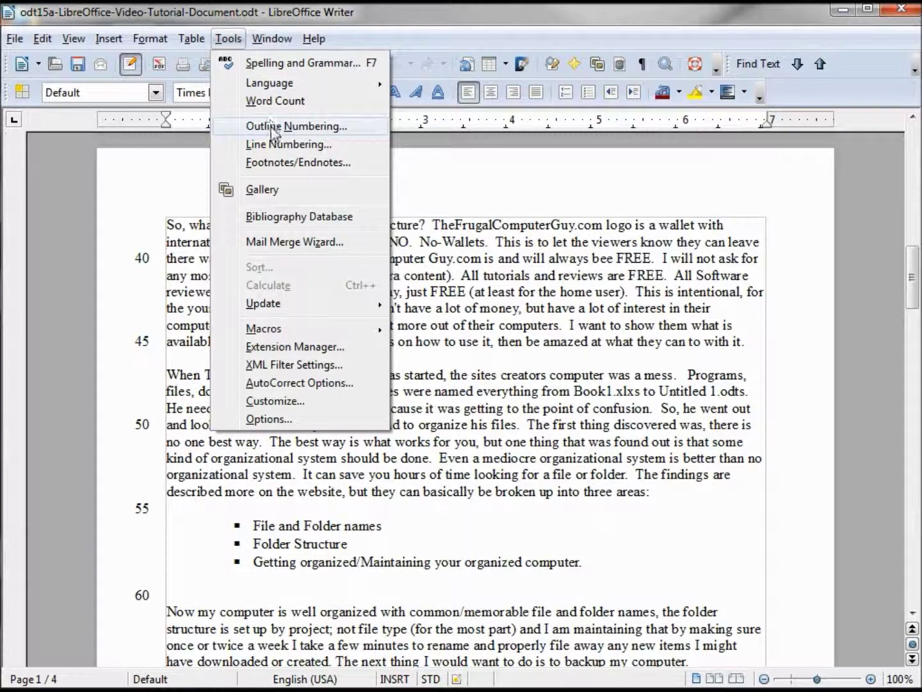
# Lower the line numbering interval from 5 to 1 so every line is numbered, then check page 3.
pyautogui.click(277, 149)
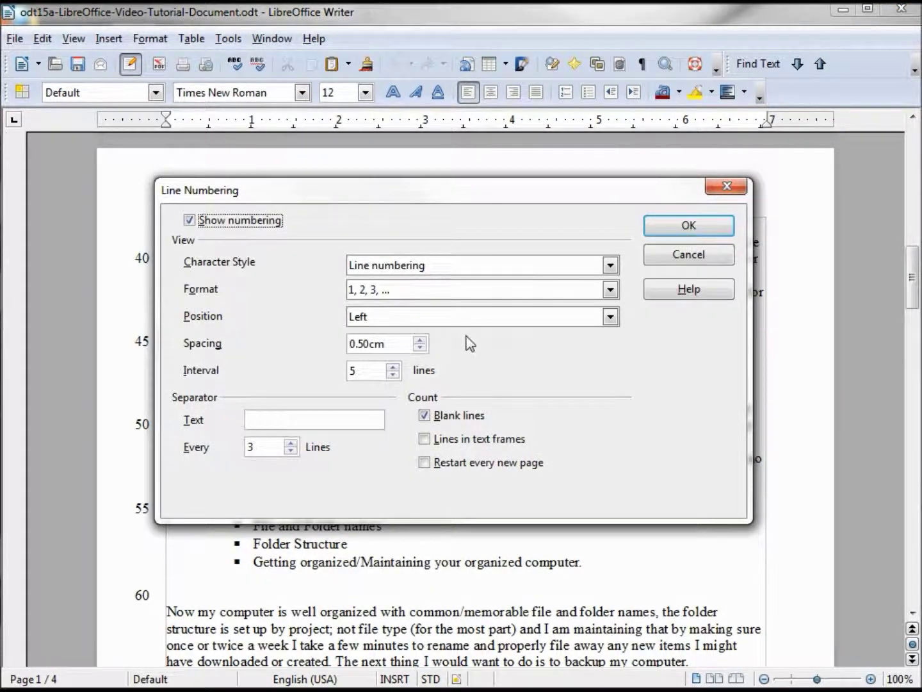
pyautogui.click(393, 375)
pyautogui.click(393, 374)
pyautogui.click(393, 375)
pyautogui.click(393, 375)
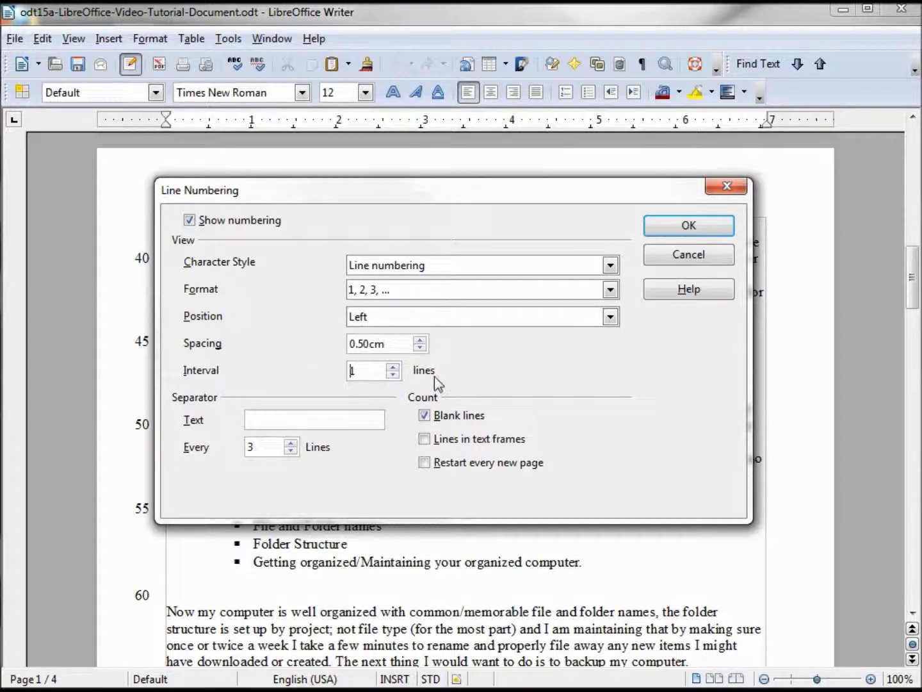
pyautogui.click(685, 238)
pyautogui.scroll(-15, 318, 353)
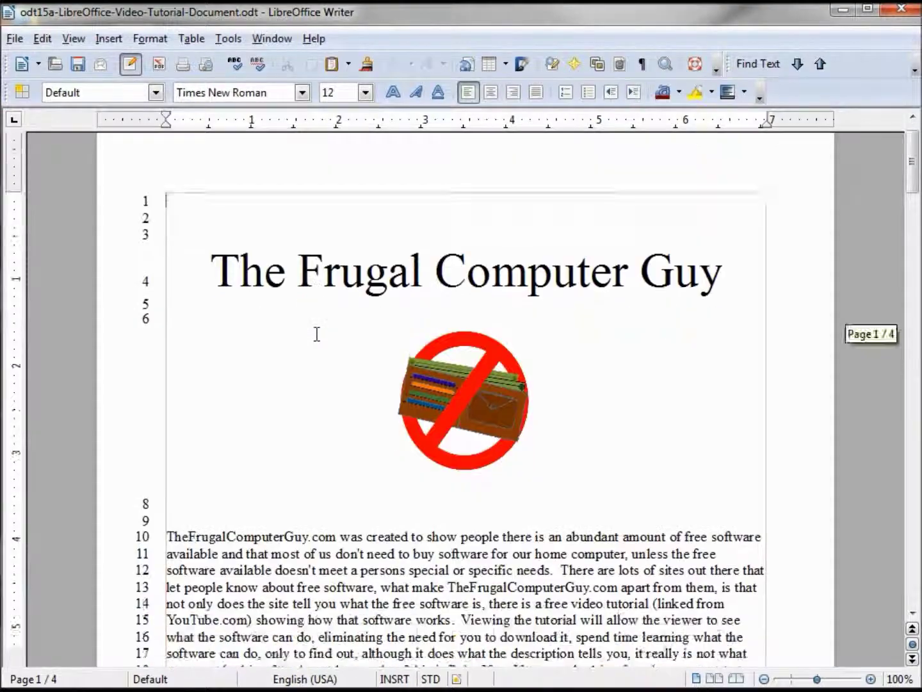
pyautogui.scroll(-20, 317, 334)
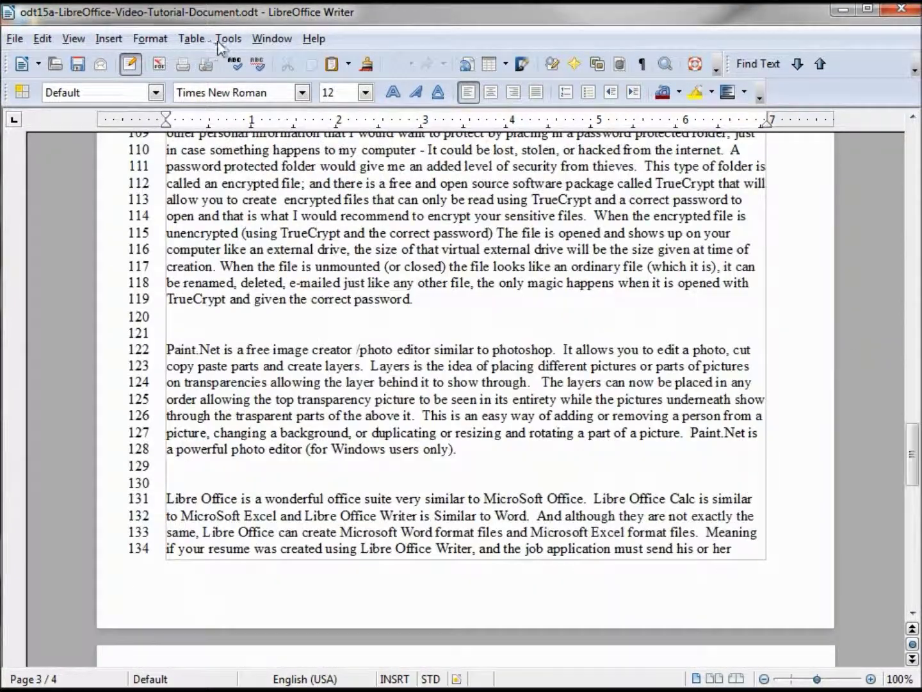
pyautogui.click(221, 39)
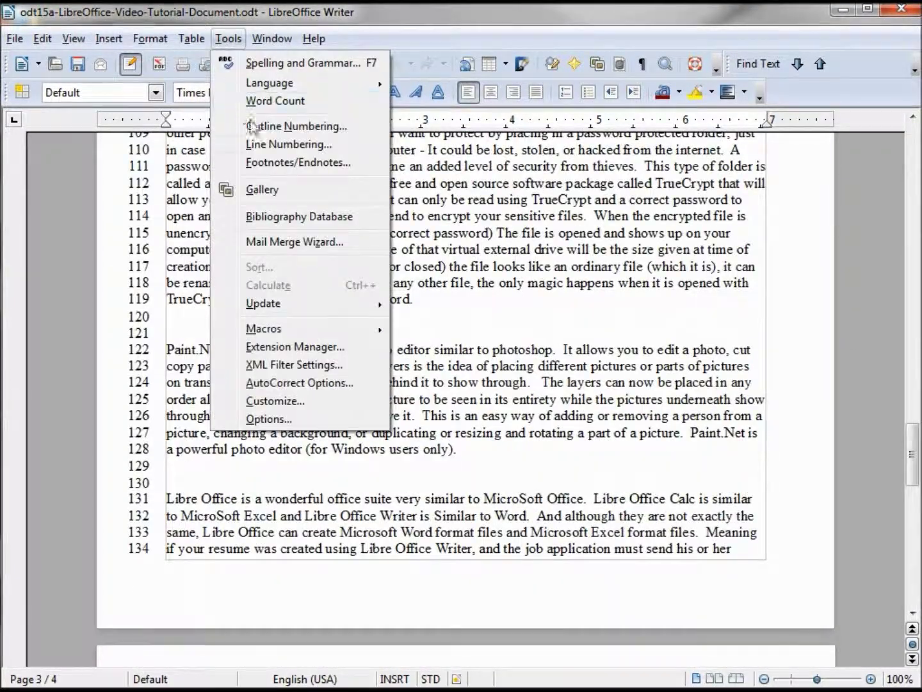
# Enable Restart every new page for line numbering and confirm page 3 begins again at 1.
pyautogui.click(268, 146)
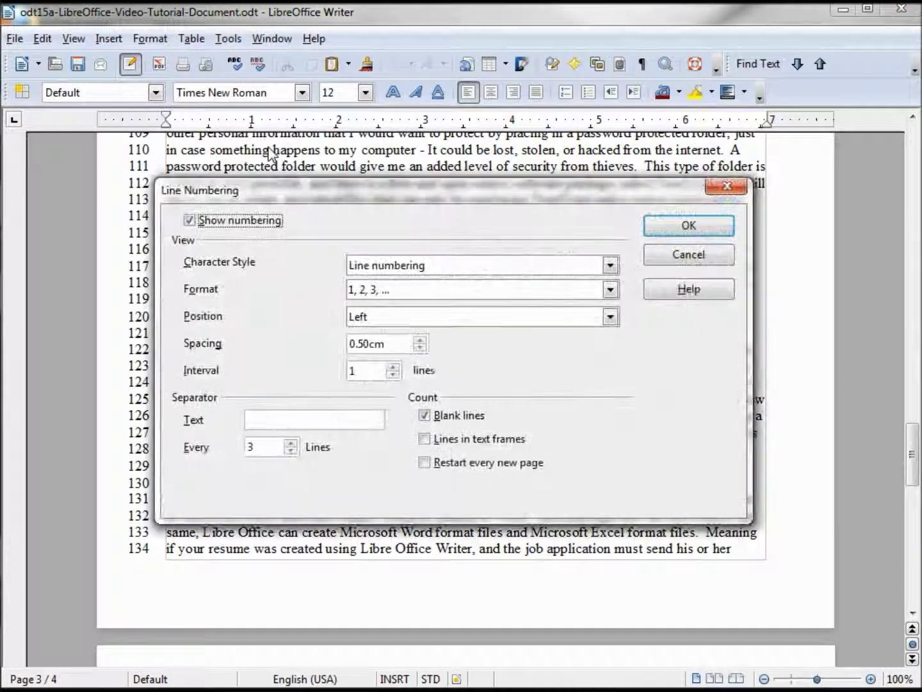
pyautogui.click(423, 462)
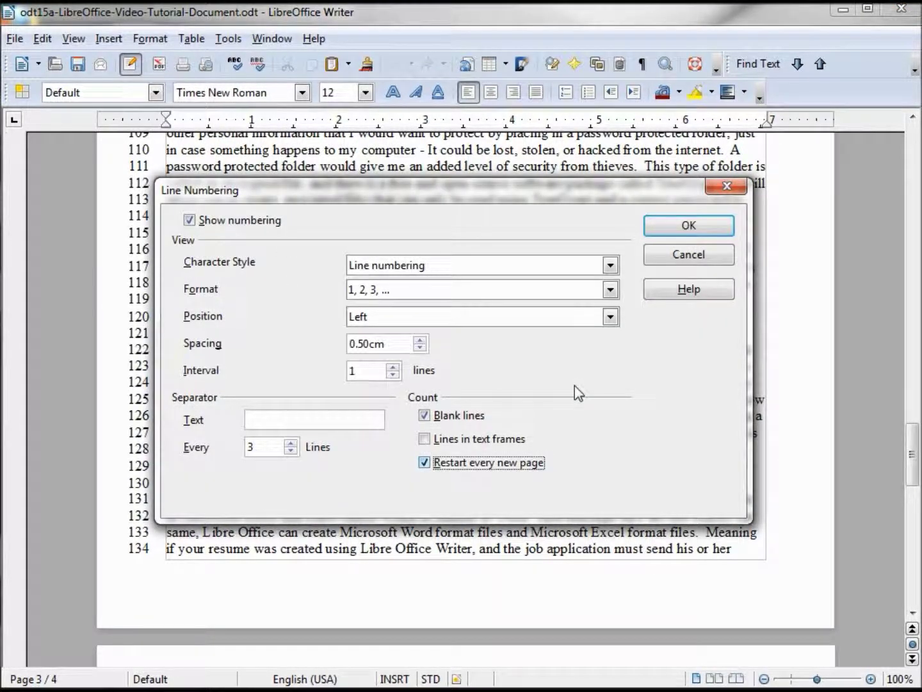
pyautogui.click(689, 229)
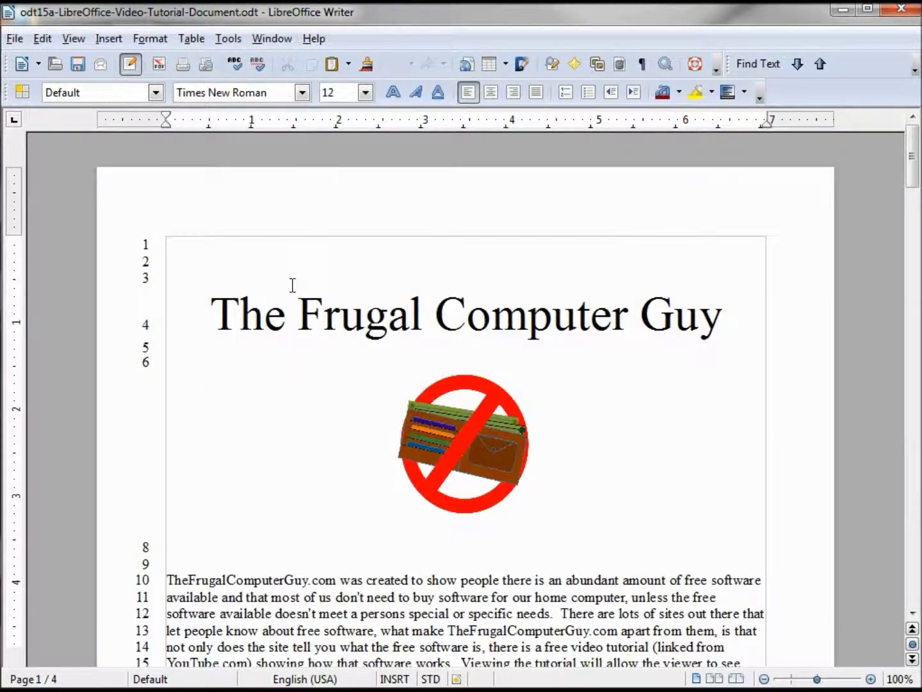
pyautogui.scroll(-15, 291, 285)
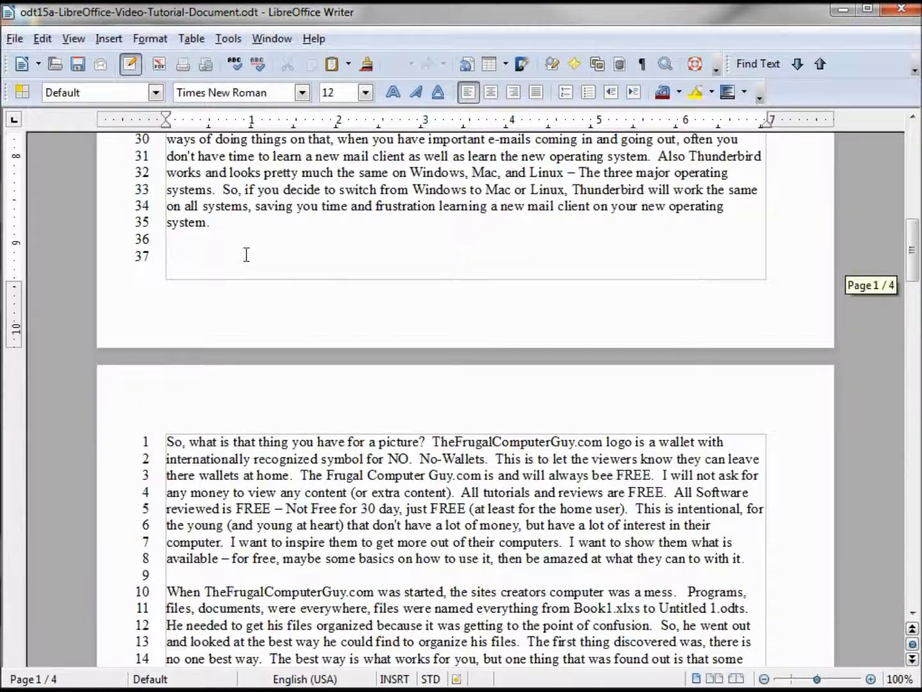
pyautogui.scroll(-15, 152, 431)
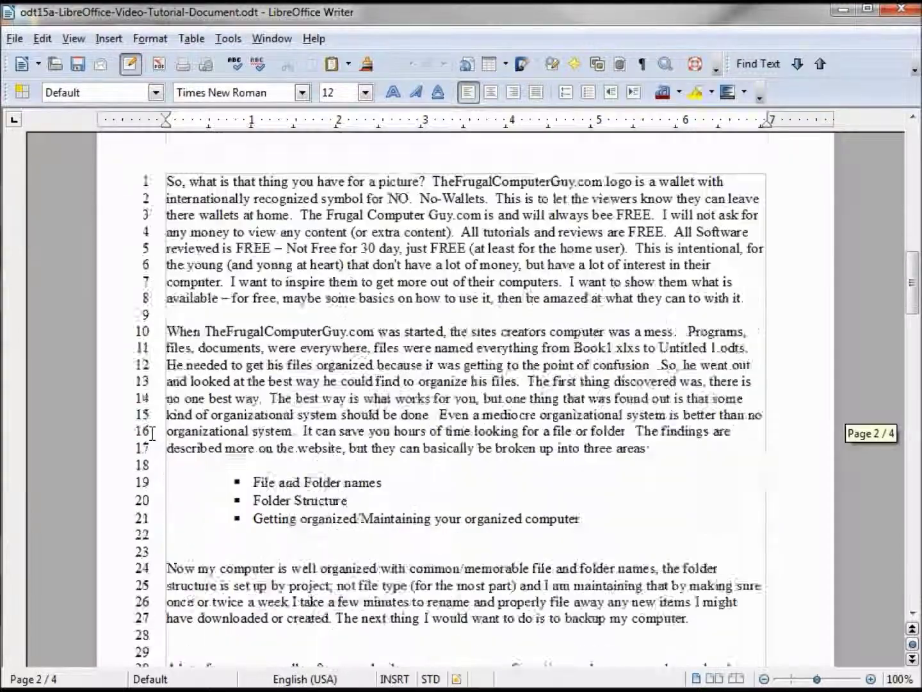
pyautogui.scroll(-3, 153, 431)
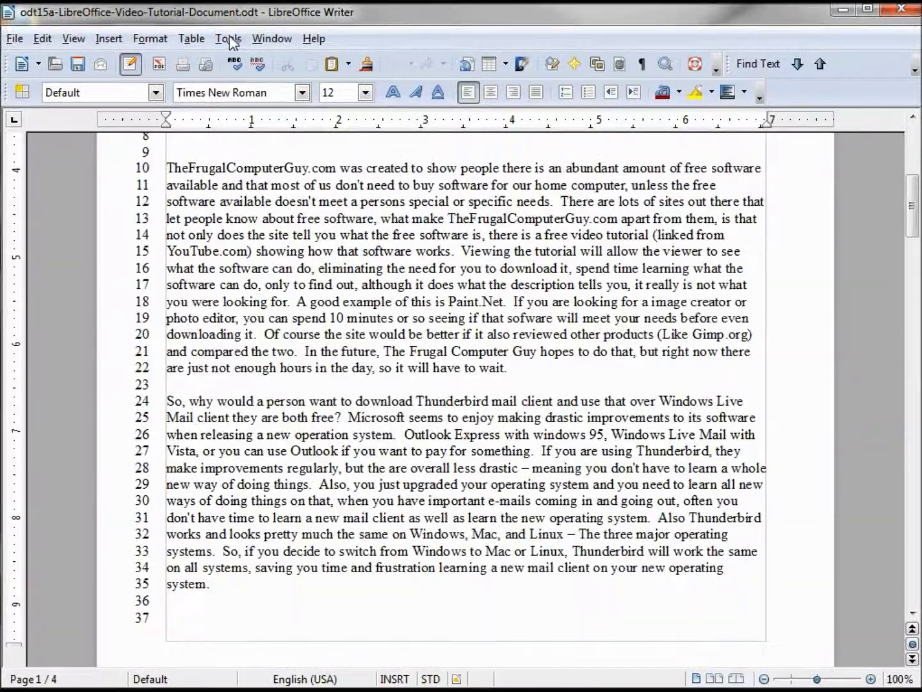
# Set line numbering to interval 10, with a '-' separator every 5 lines.
pyautogui.click(228, 39)
pyautogui.click(285, 147)
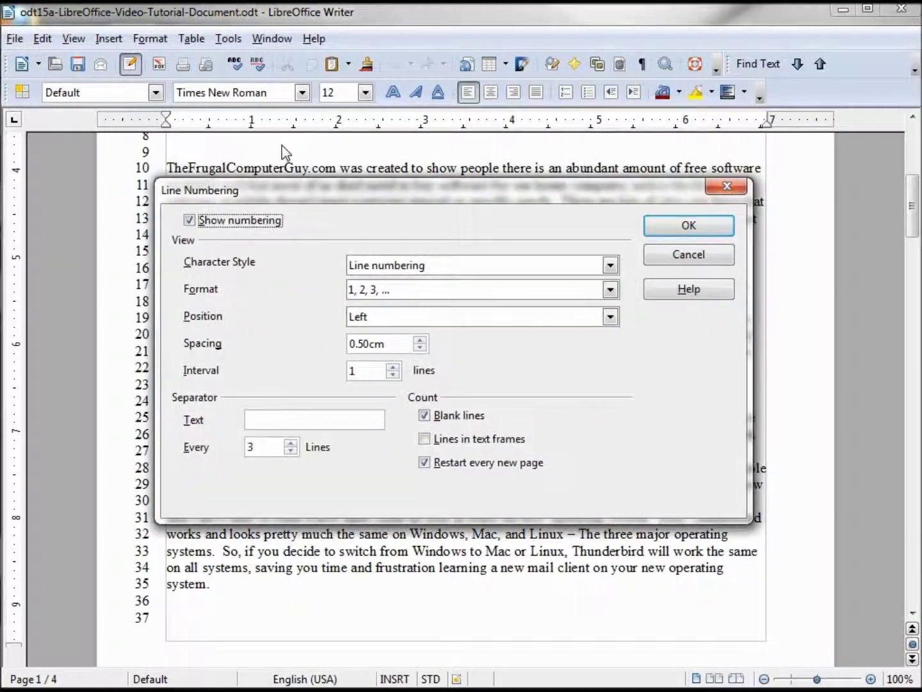
pyautogui.doubleClick(367, 368)
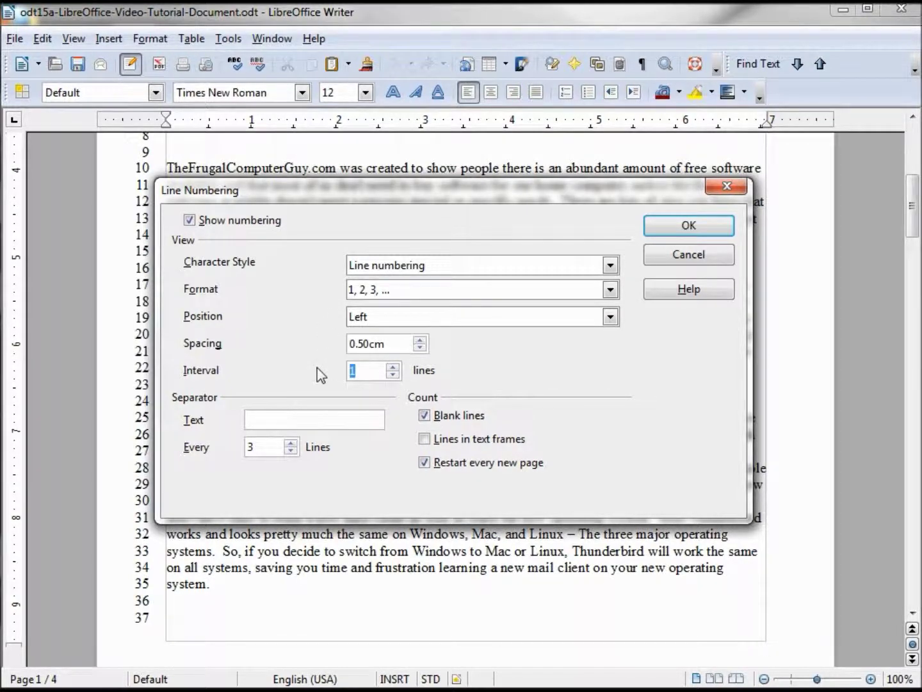
pyautogui.write('10')
pyautogui.press('Tab')
pyautogui.click(686, 228)
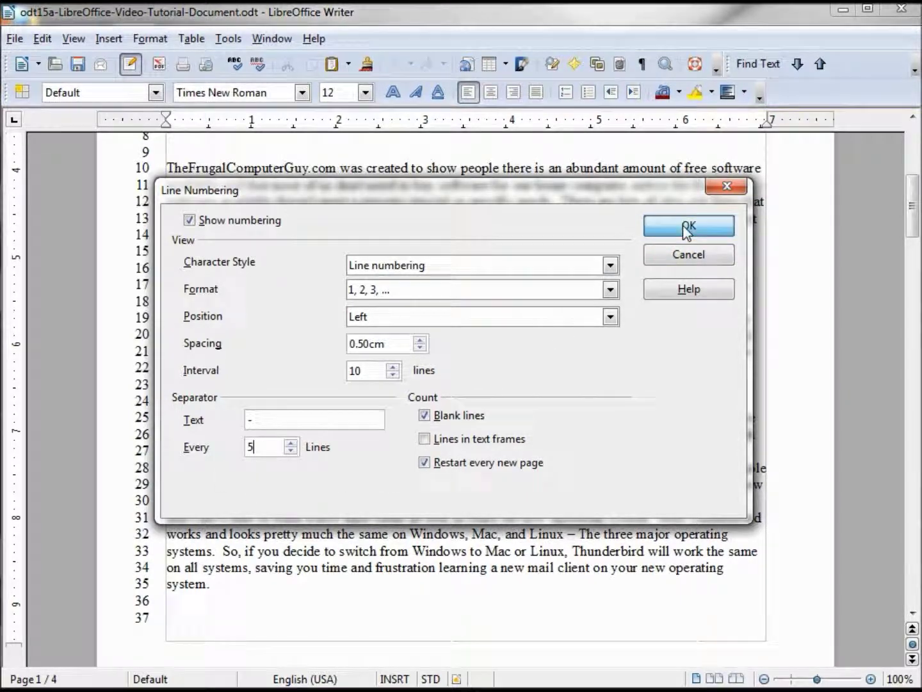
pyautogui.scroll(-5, 166, 556)
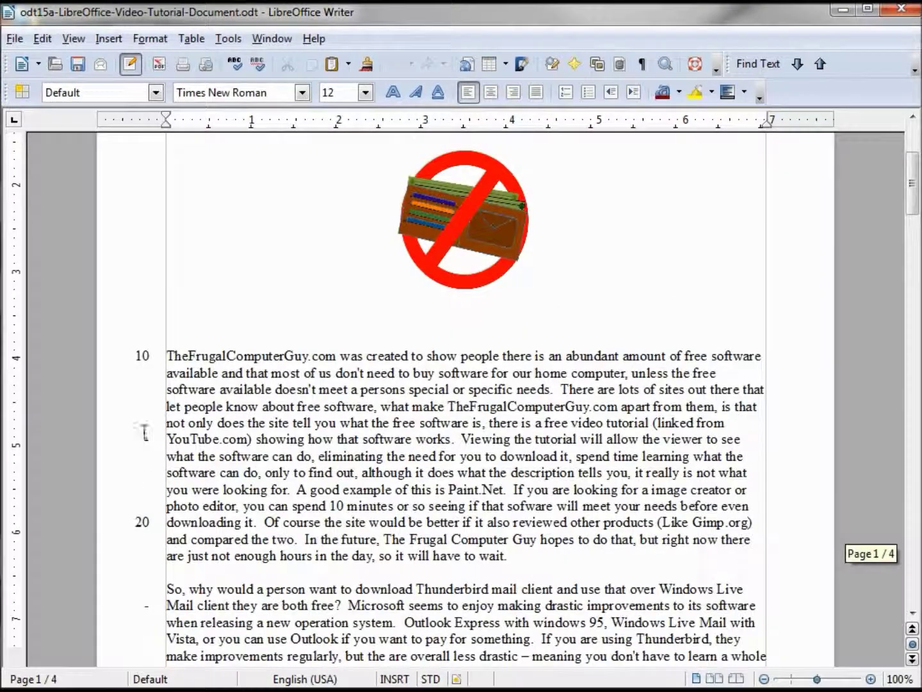